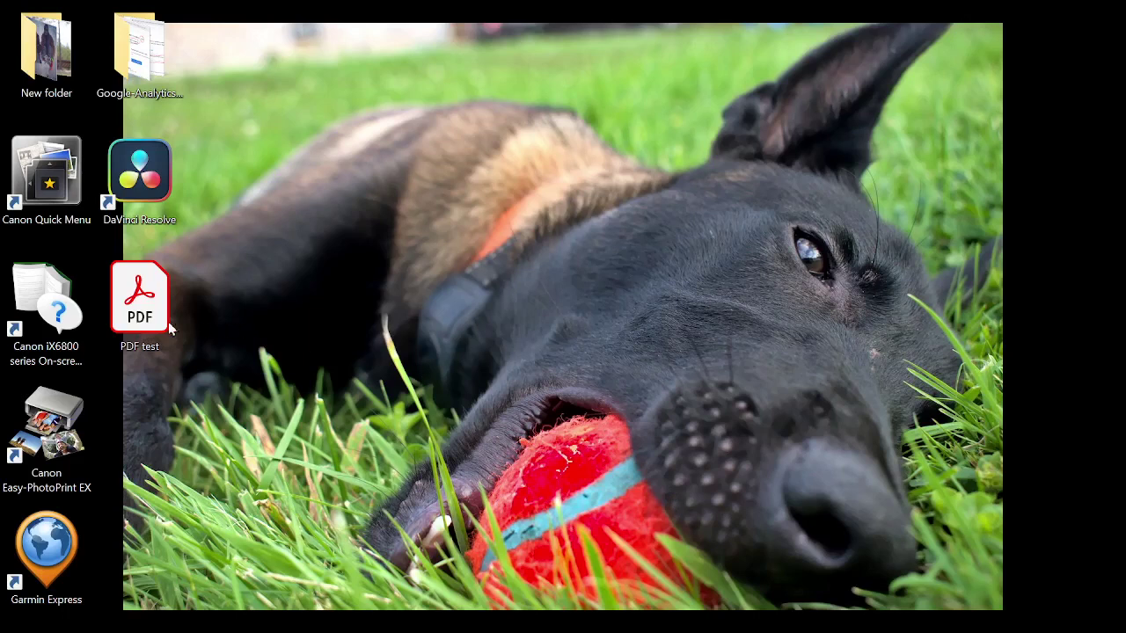
Step: Select the 'PDF test' file on the desktop
left_click(133, 310)
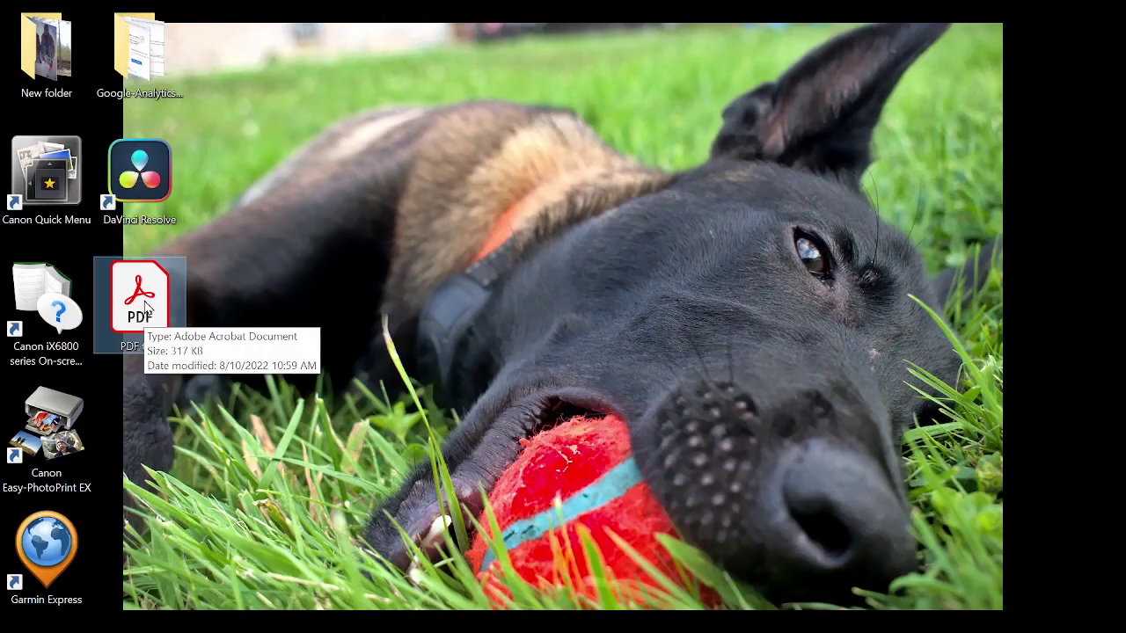
Step: Open 'PDF test' in Acrobat Reader, try selecting the dog photo and the word Free, then close it
double_click(145, 301)
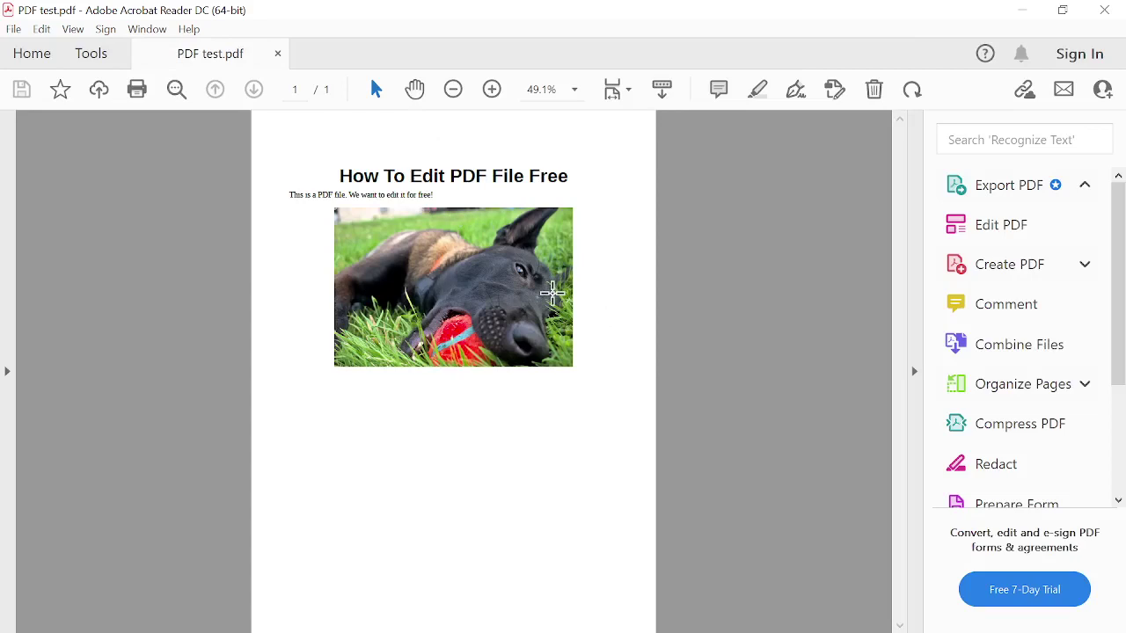
scroll(438, 192, "up", 1)
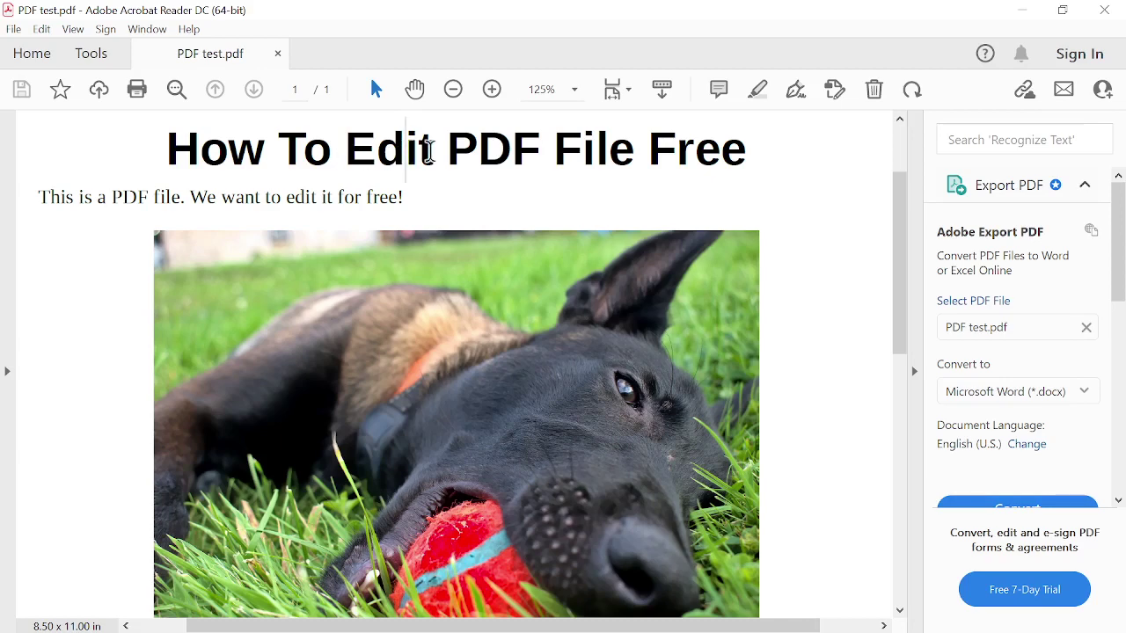
left_click(343, 355)
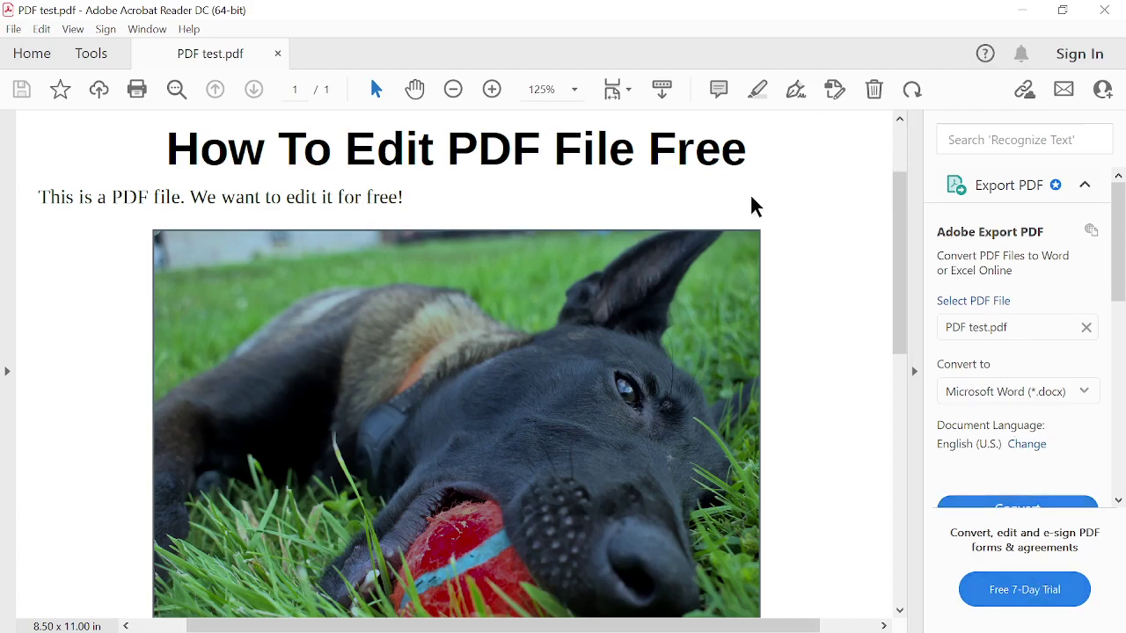
left_click(725, 157)
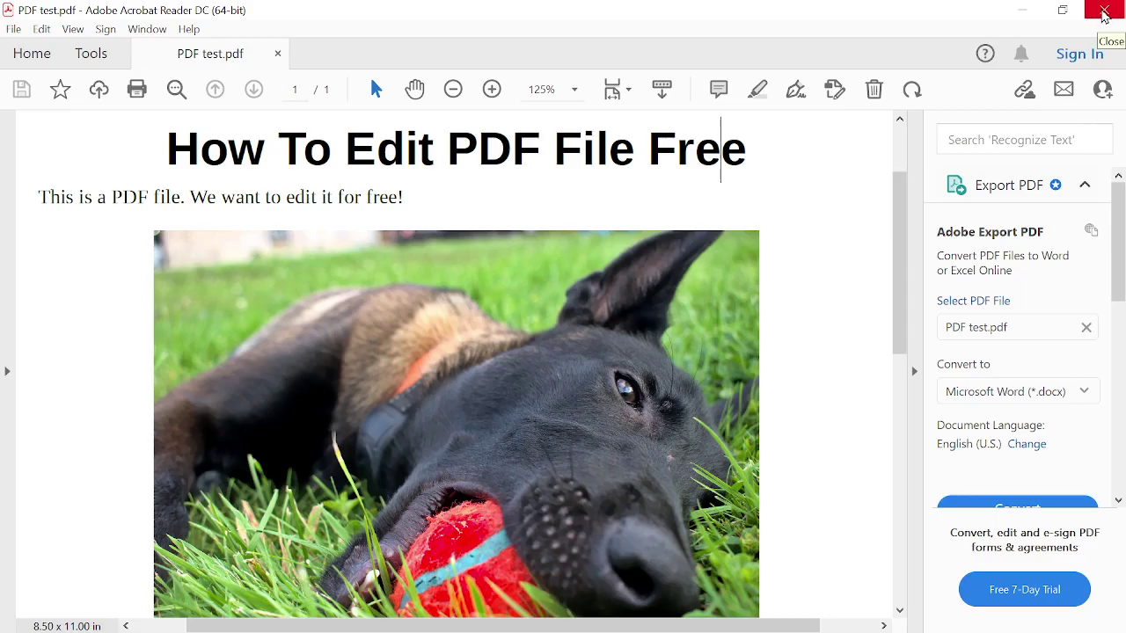
left_click(1106, 11)
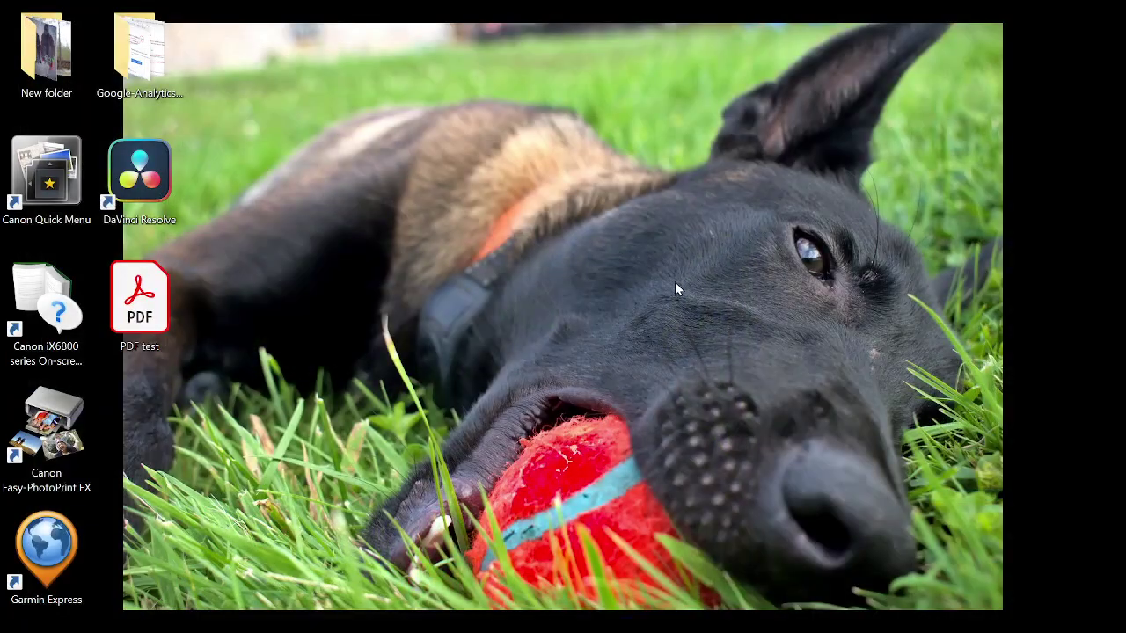
Step: Load 'PDF test.pdf' from the Desktop folder into LibreOffice Draw via File > Open
left_click(143, 309)
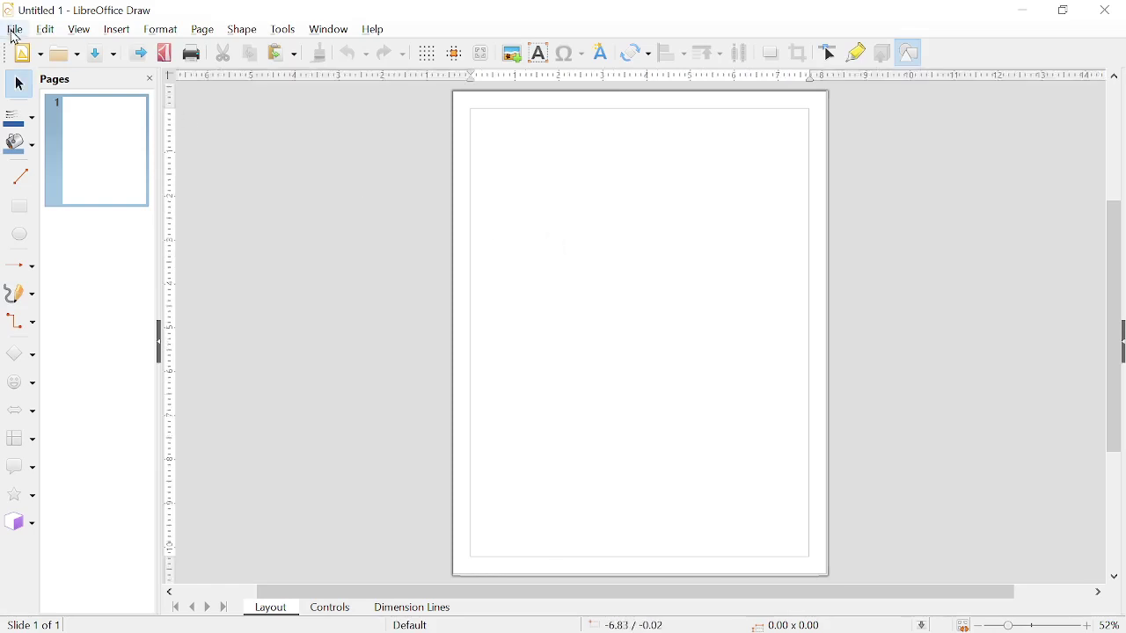
left_click(15, 30)
left_click(49, 69)
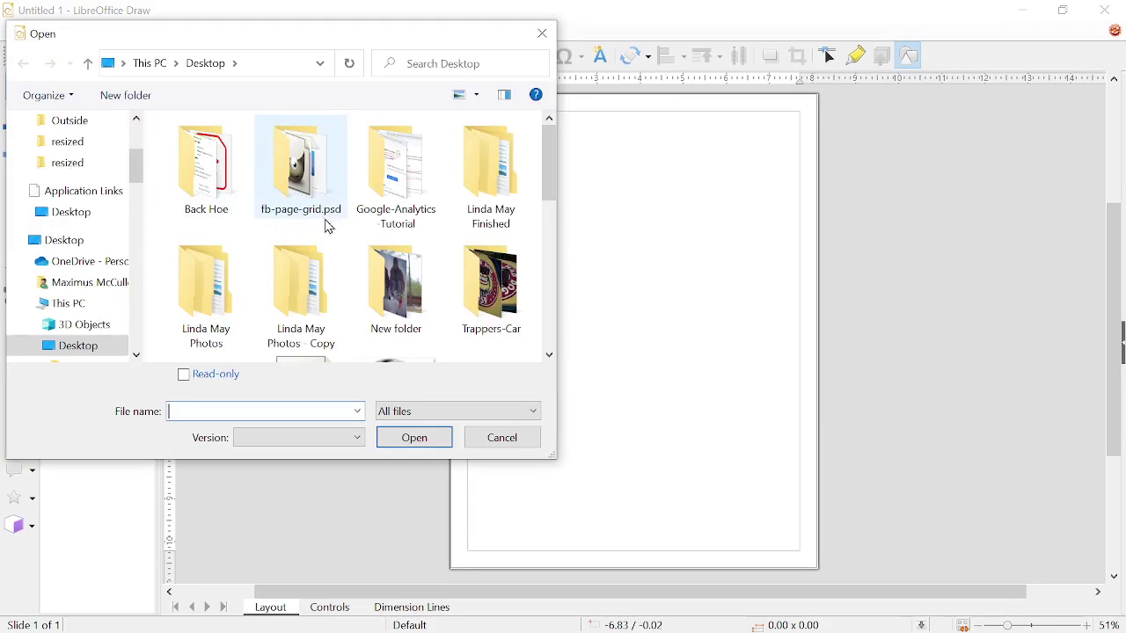
scroll(329, 227, "down", 1)
scroll(350, 281, "down", 3)
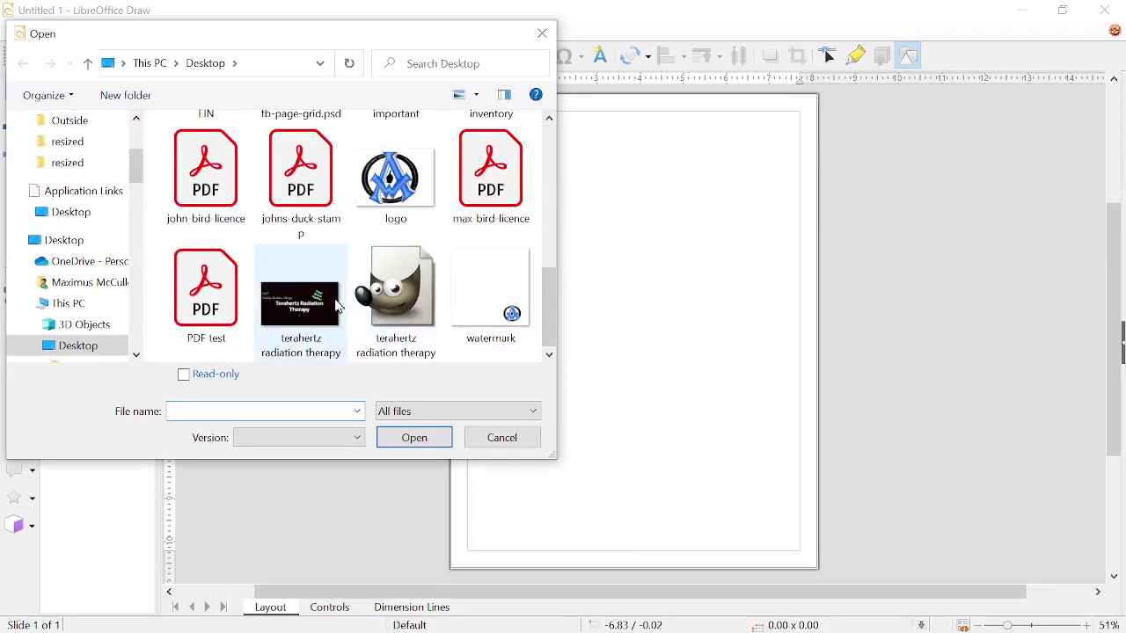
left_click(185, 314)
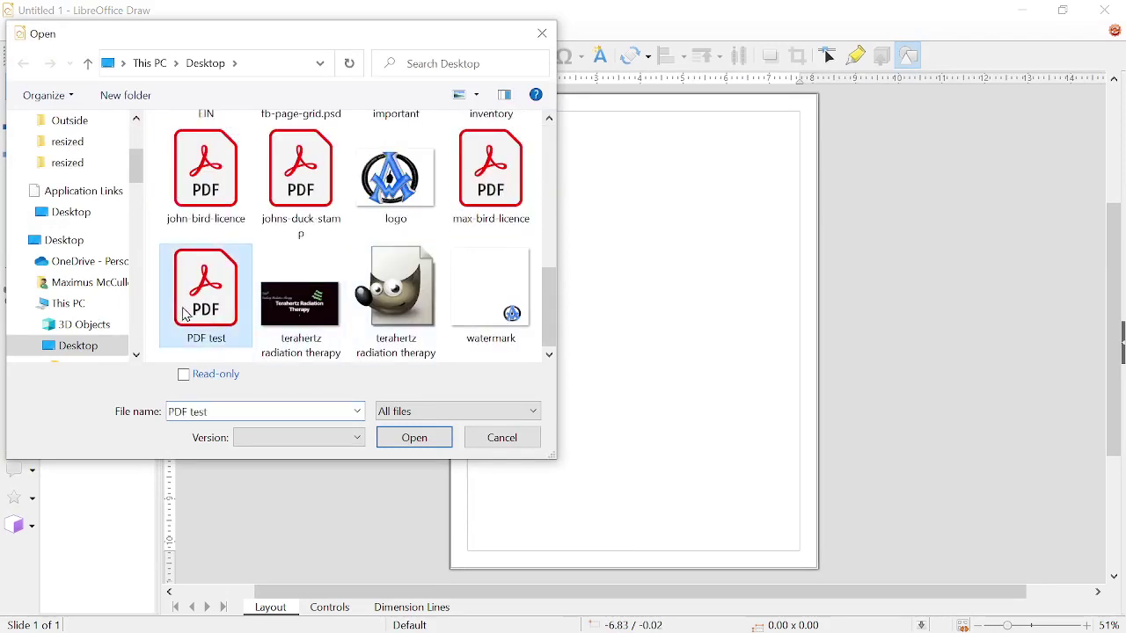
left_click(418, 444)
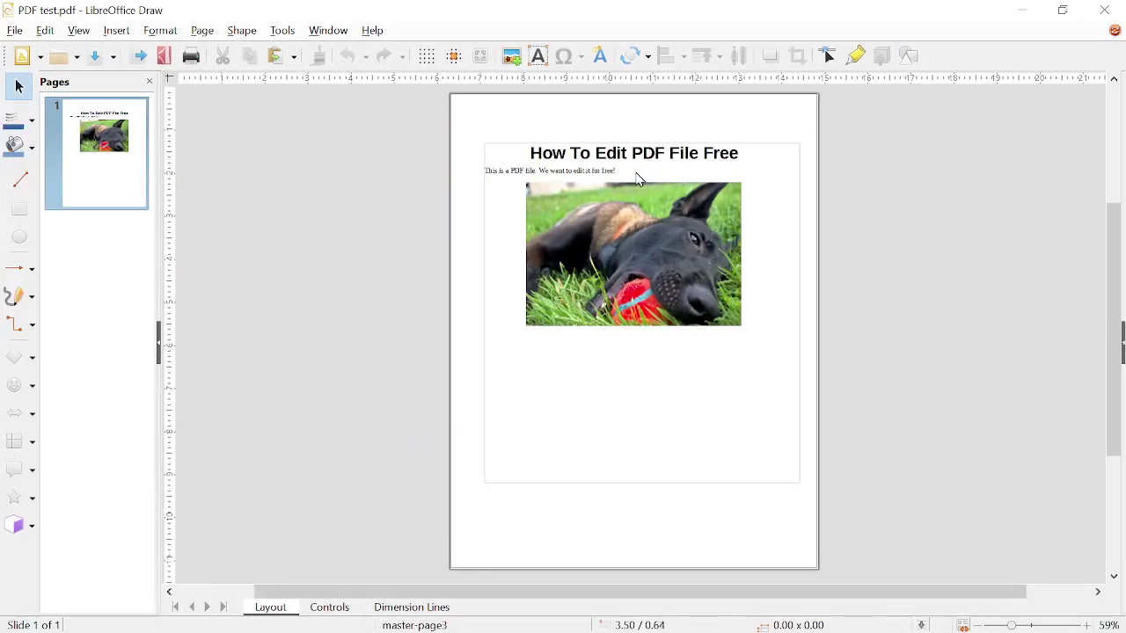
Step: Type 'EEEEEE' after 'Free' in the heading, then delete the extra letters
scroll(640, 181, "up", 2)
scroll(639, 182, "up", 1)
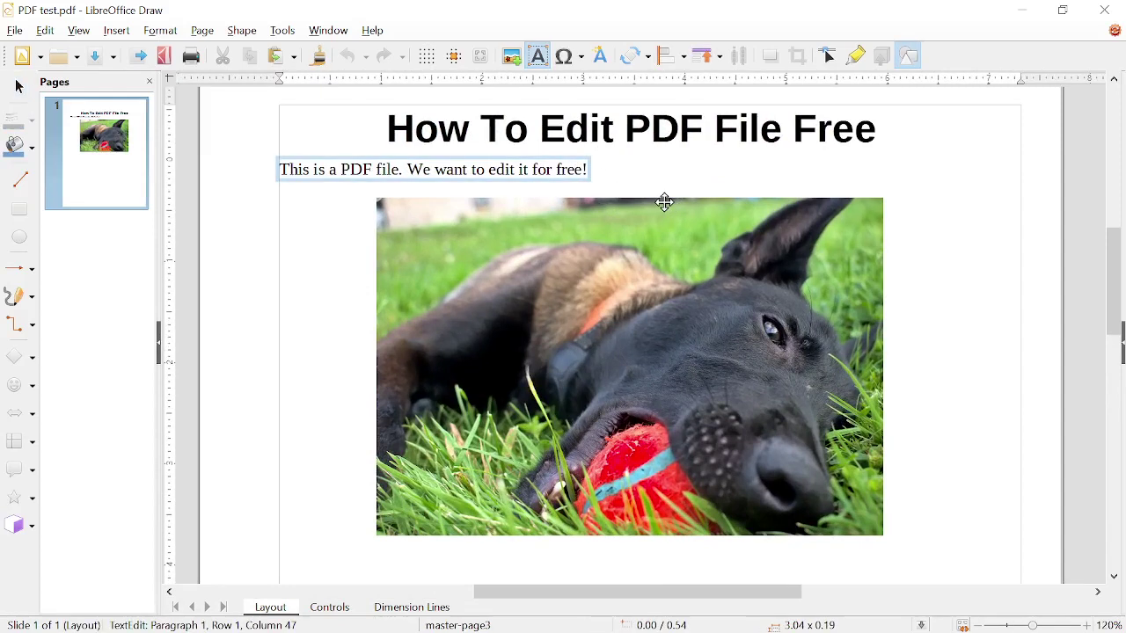
type("EEEEEE")
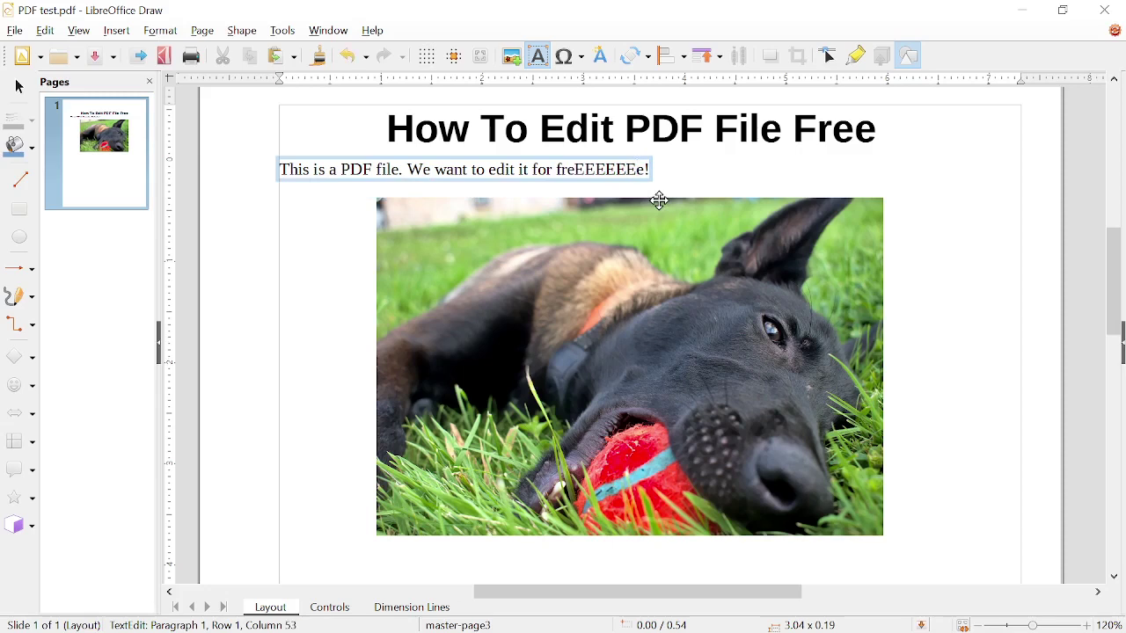
key("BackSpace")
key("BackSpace")
key("BackSpace")
key("BackSpace")
key("BackSpace")
key("BackSpace")
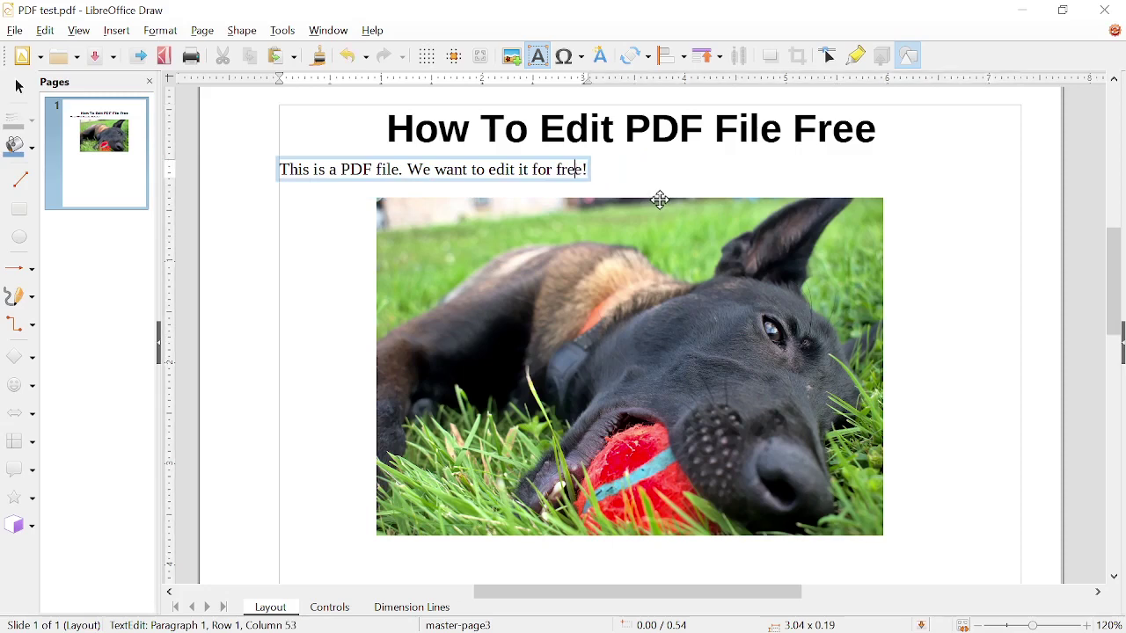
Step: Stretch the dog photo wider to 5.29 x 3.34 and close the document
left_click(613, 305)
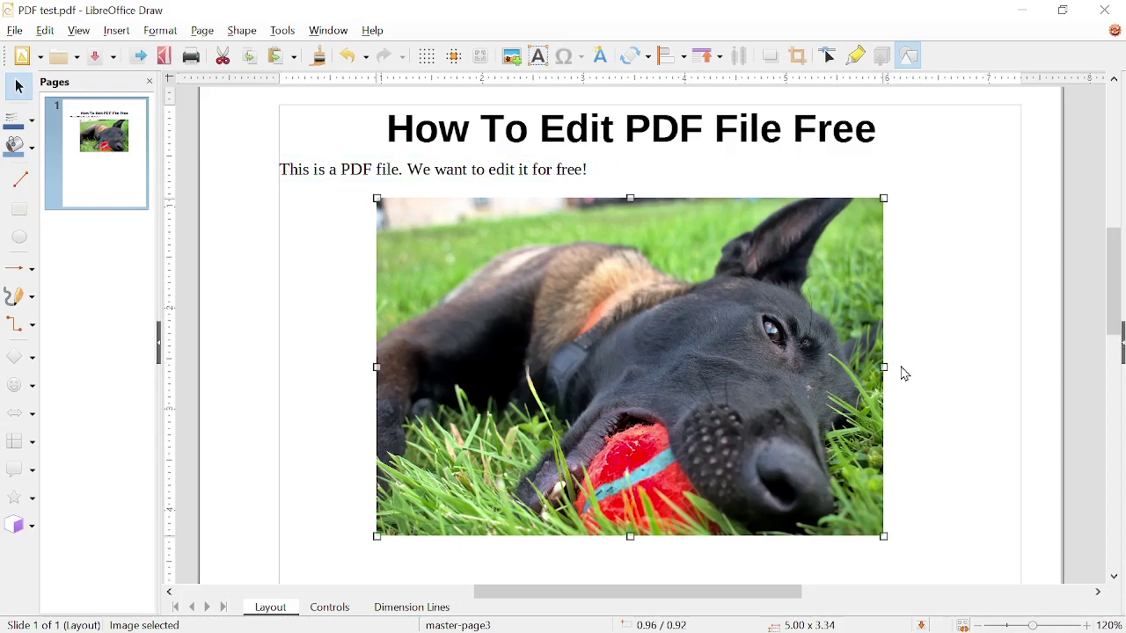
left_click_drag(885, 367, 915, 367)
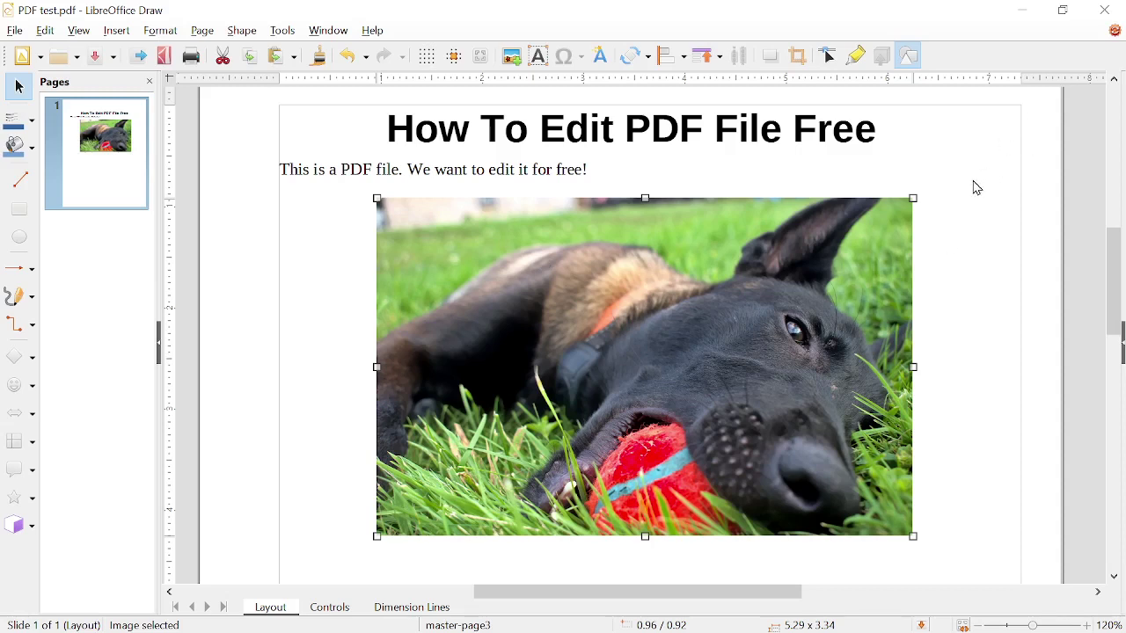
left_click(1105, 19)
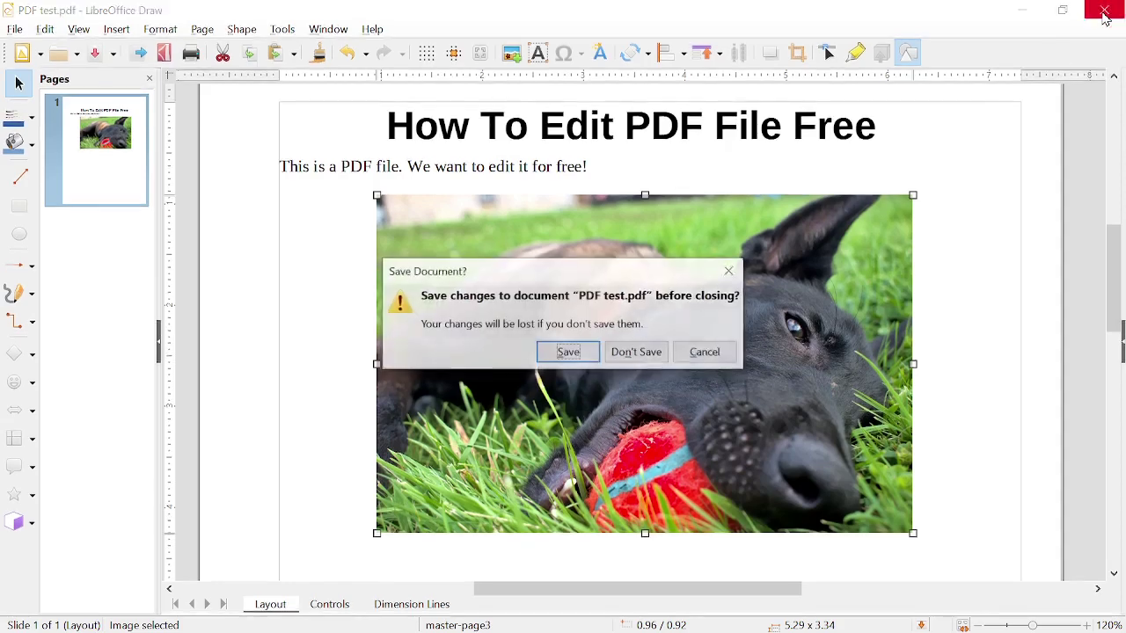
Step: Discard the Draw changes and show the Desktop folder in a restored File Explorer window
left_click(633, 351)
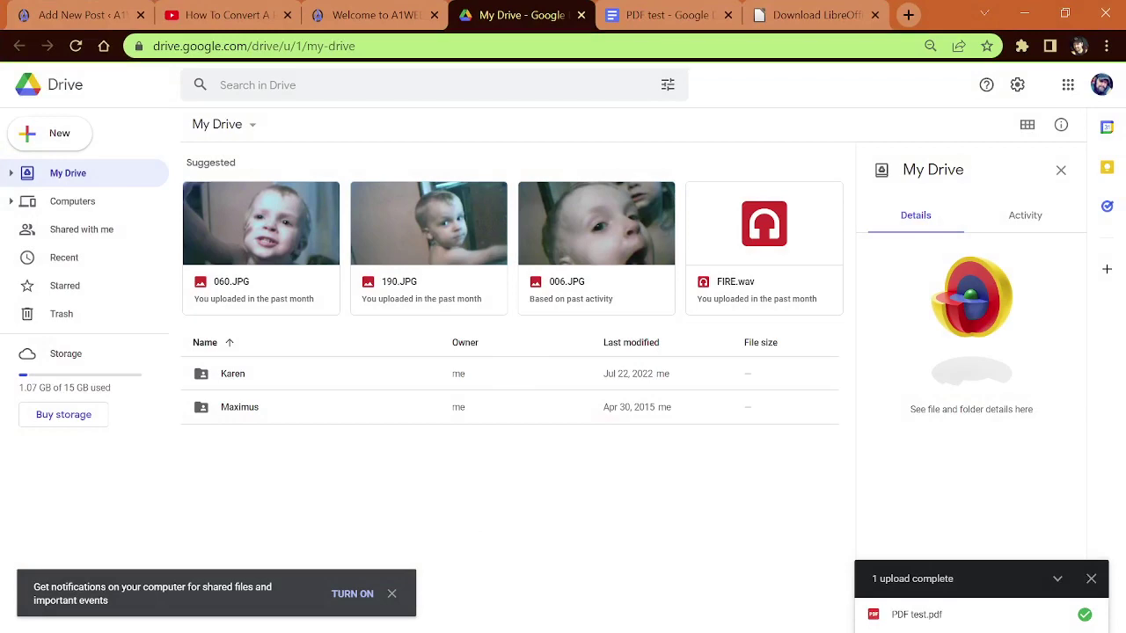
key("super+e")
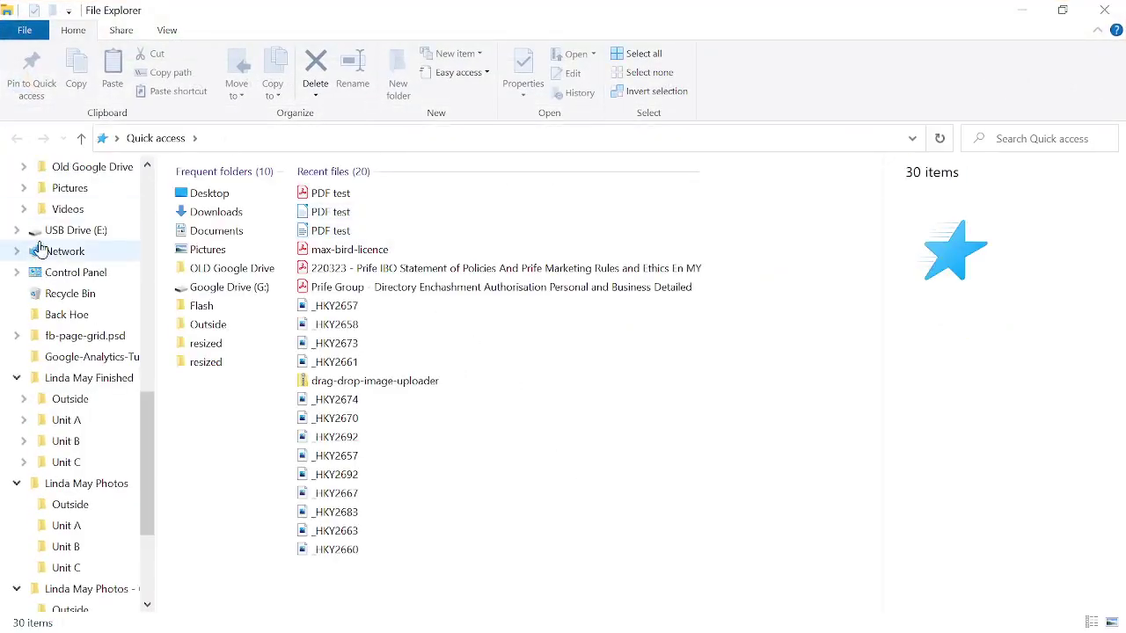
scroll(76, 229, "up", 6)
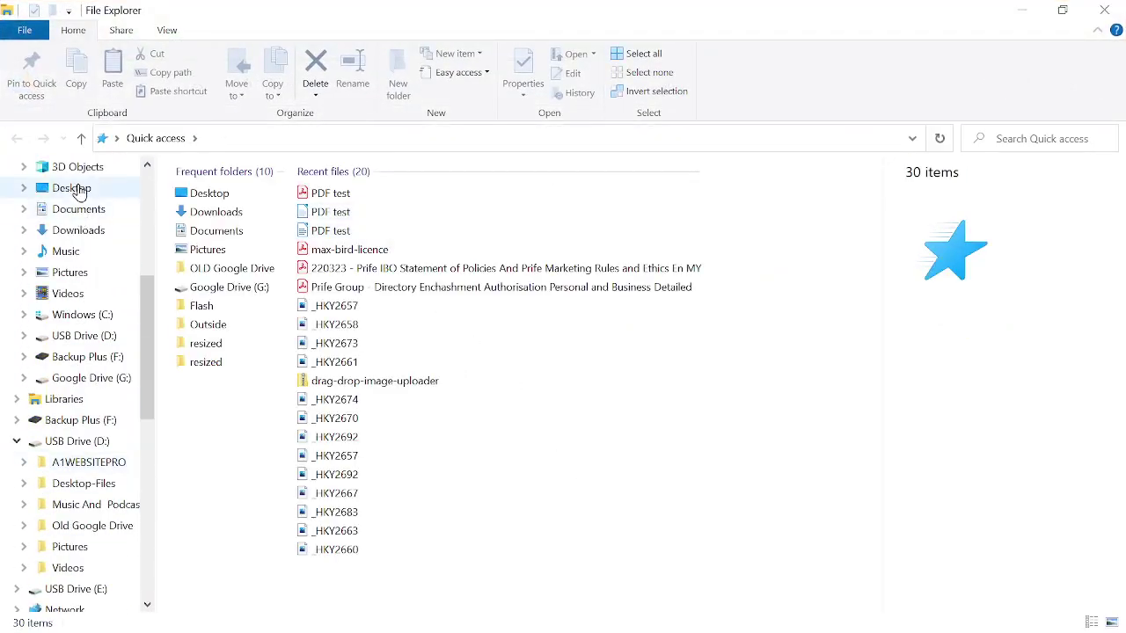
left_click(72, 188)
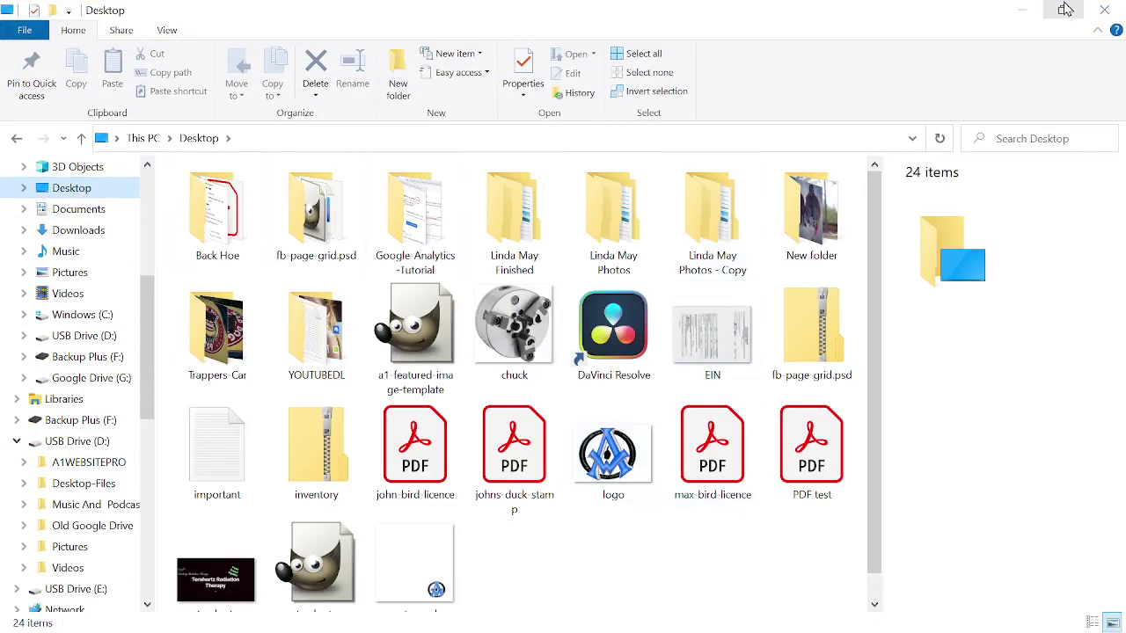
left_click(1064, 9)
Step: Drag 'PDF test' from File Explorer into My Drive to upload it
left_click_drag(440, 36, 783, 30)
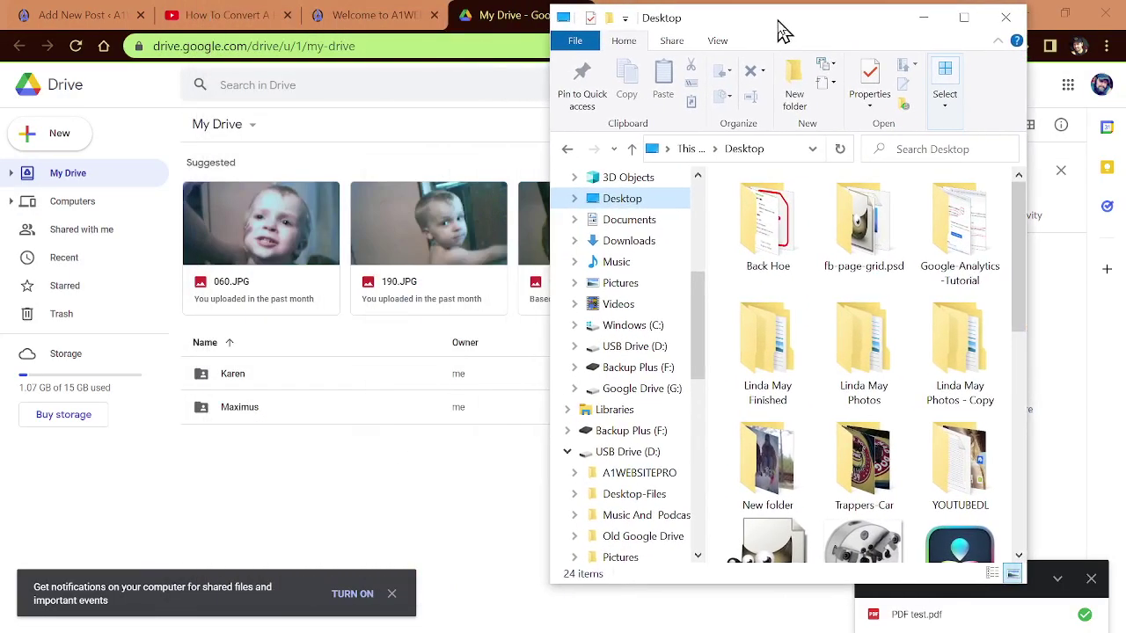
scroll(946, 369, "down", 5)
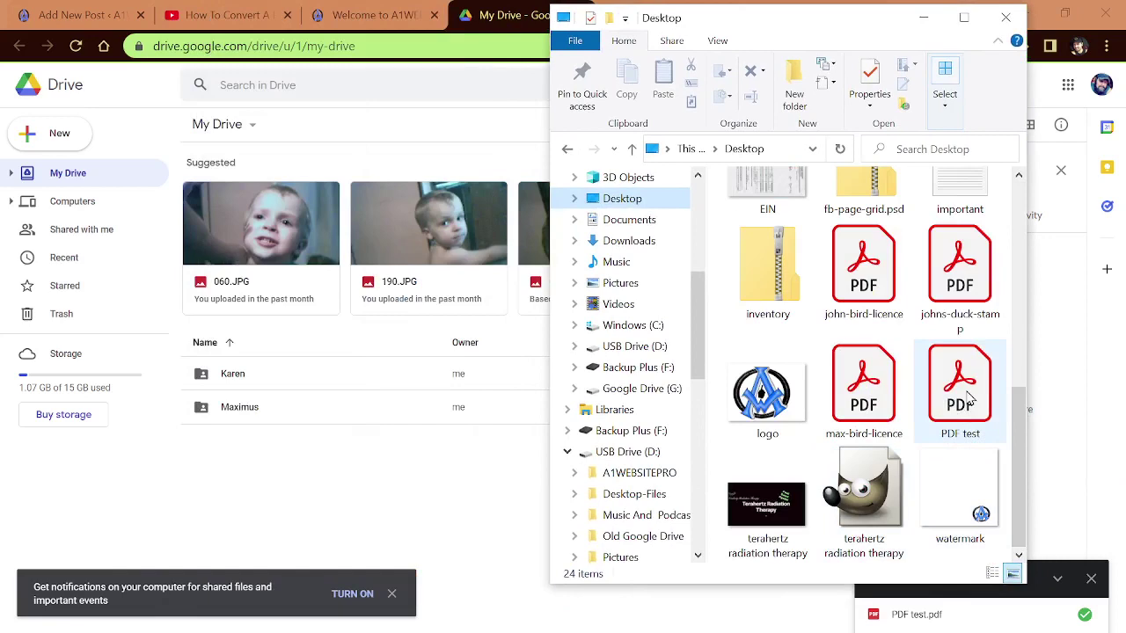
left_click_drag(971, 401, 380, 486)
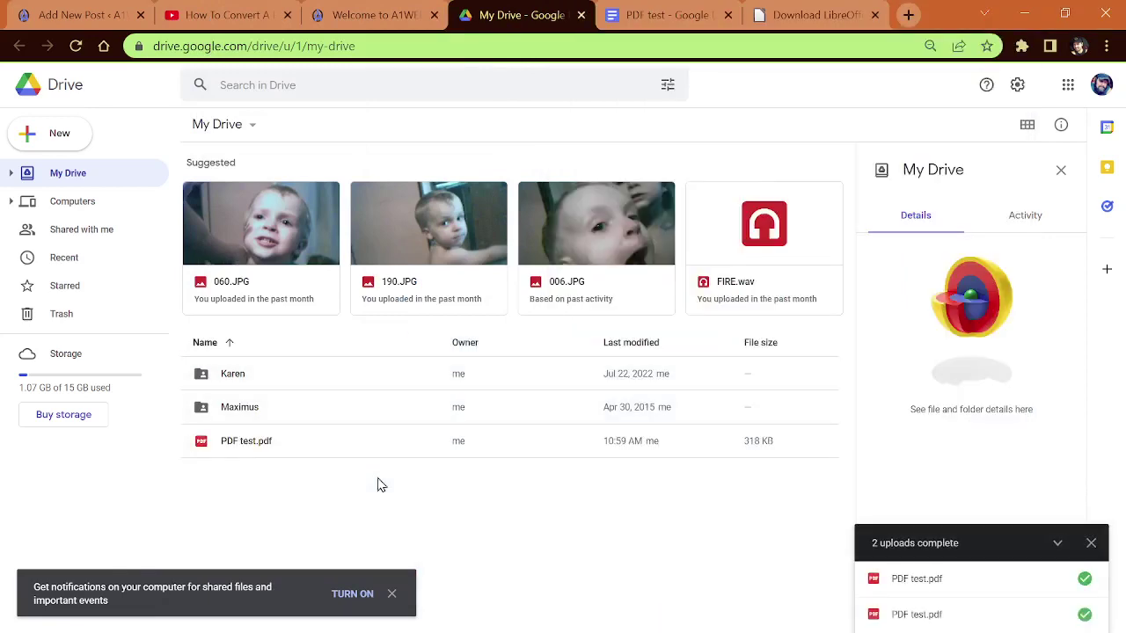
Step: Preview 'PDF test.pdf' in Drive and choose Open with > Google Docs
double_click(245, 444)
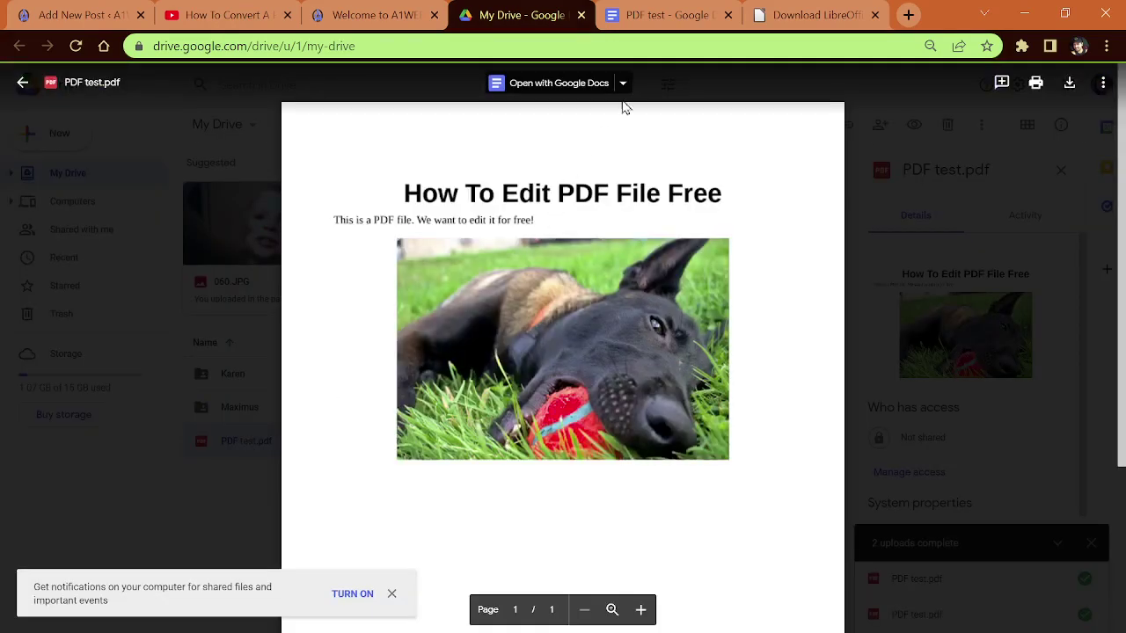
left_click(623, 85)
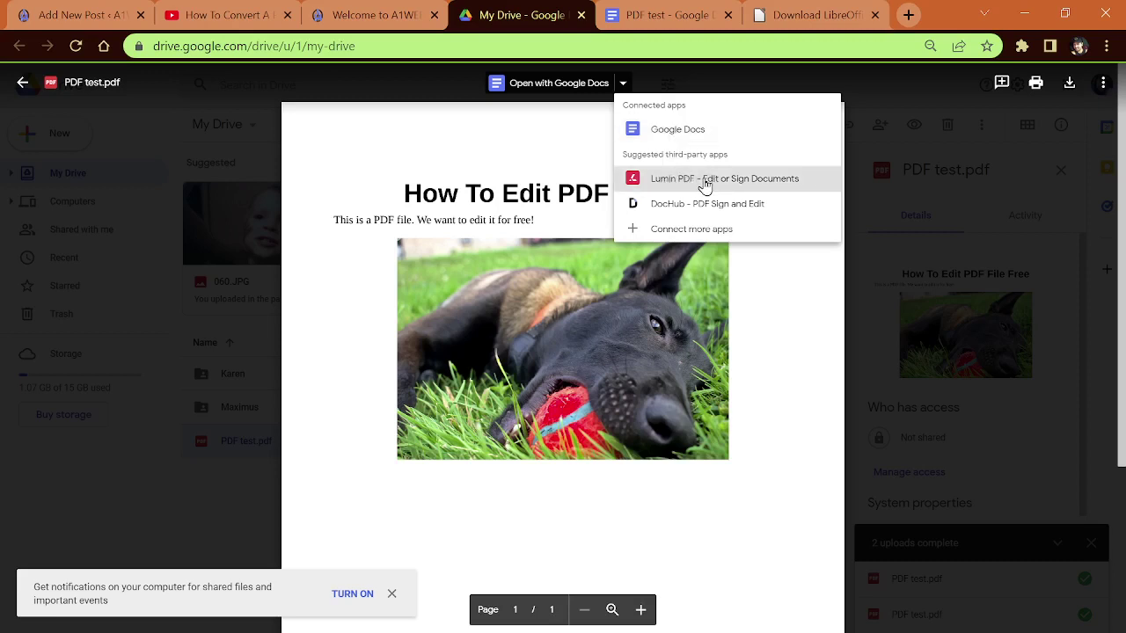
left_click(685, 134)
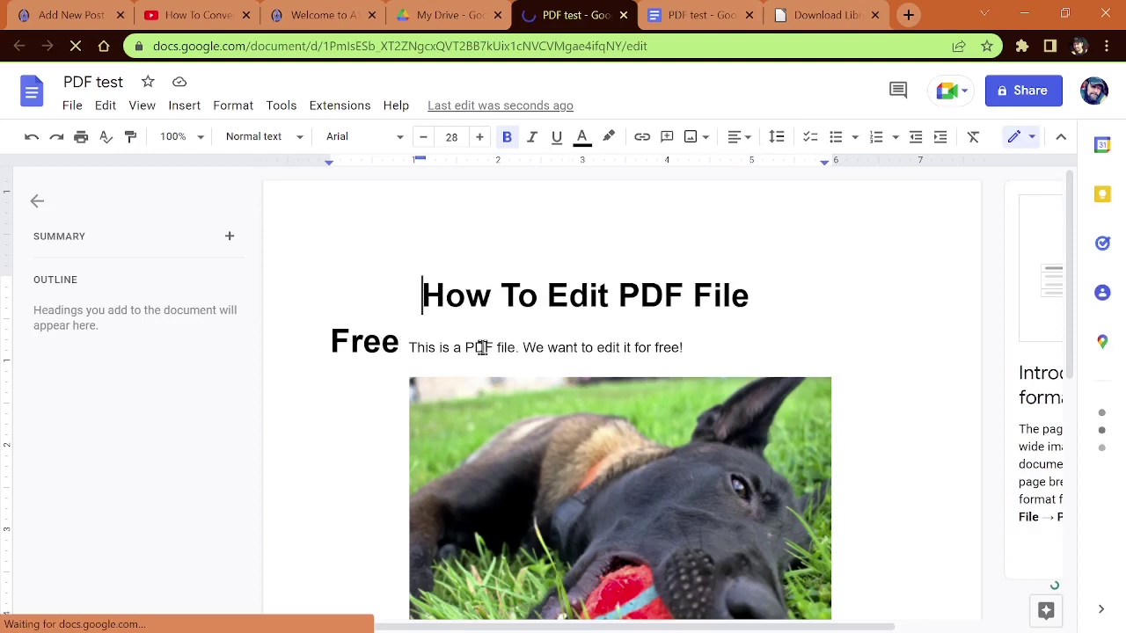
Step: Break 'This is a PDF file' onto a new line, then save a Microsoft Word (.docx) download to Downloads
key("Return")
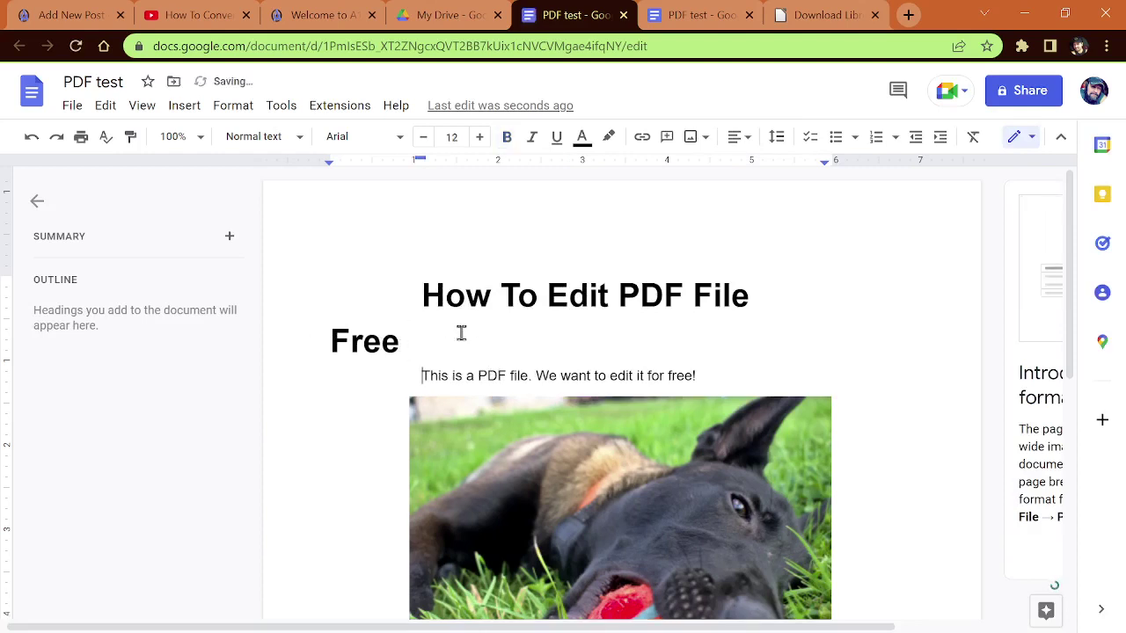
left_click(71, 107)
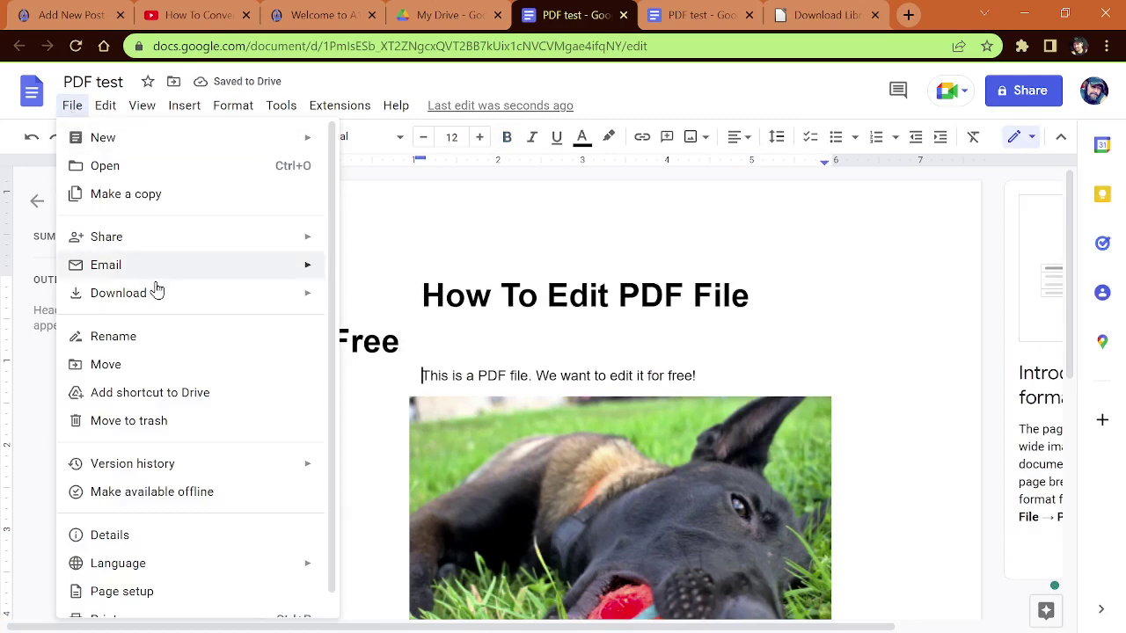
mouse_move(161, 297)
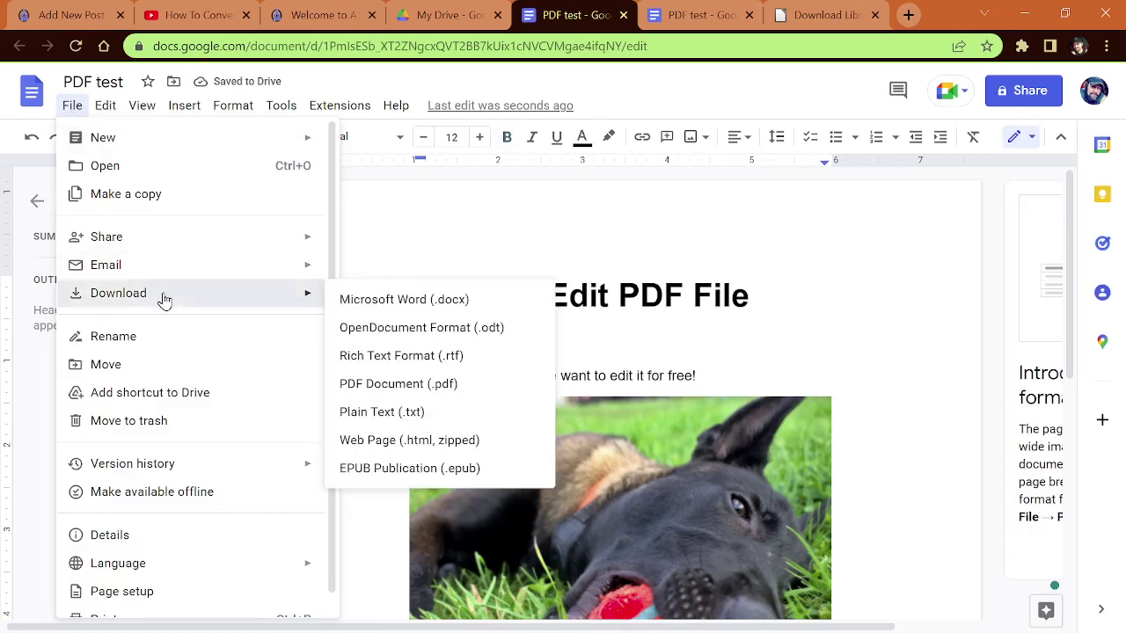
left_click(423, 301)
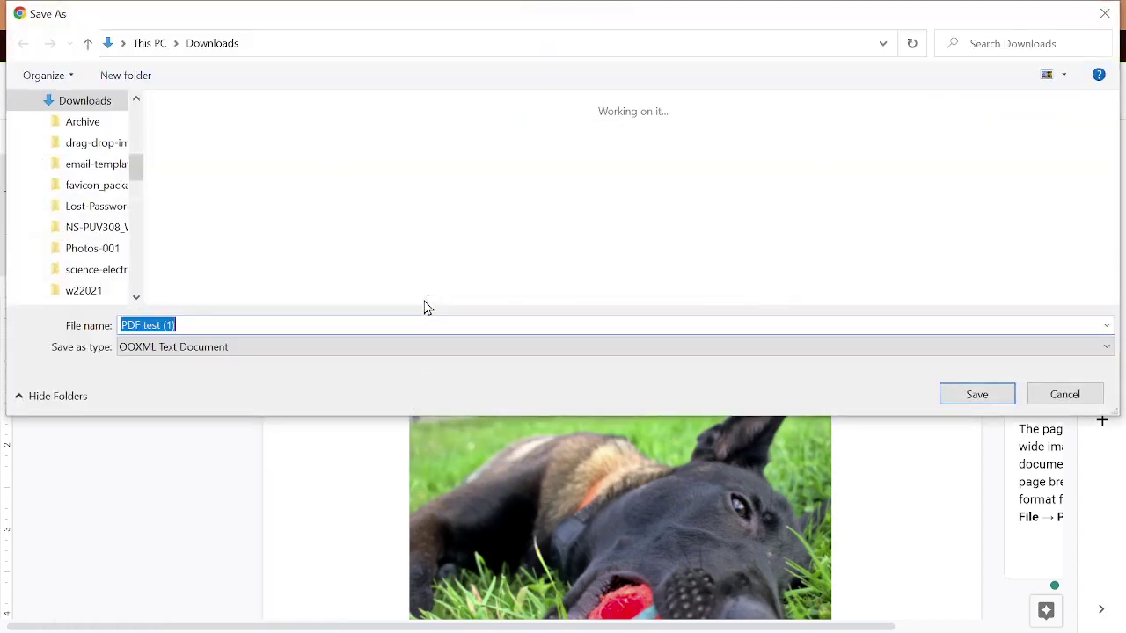
left_click(977, 395)
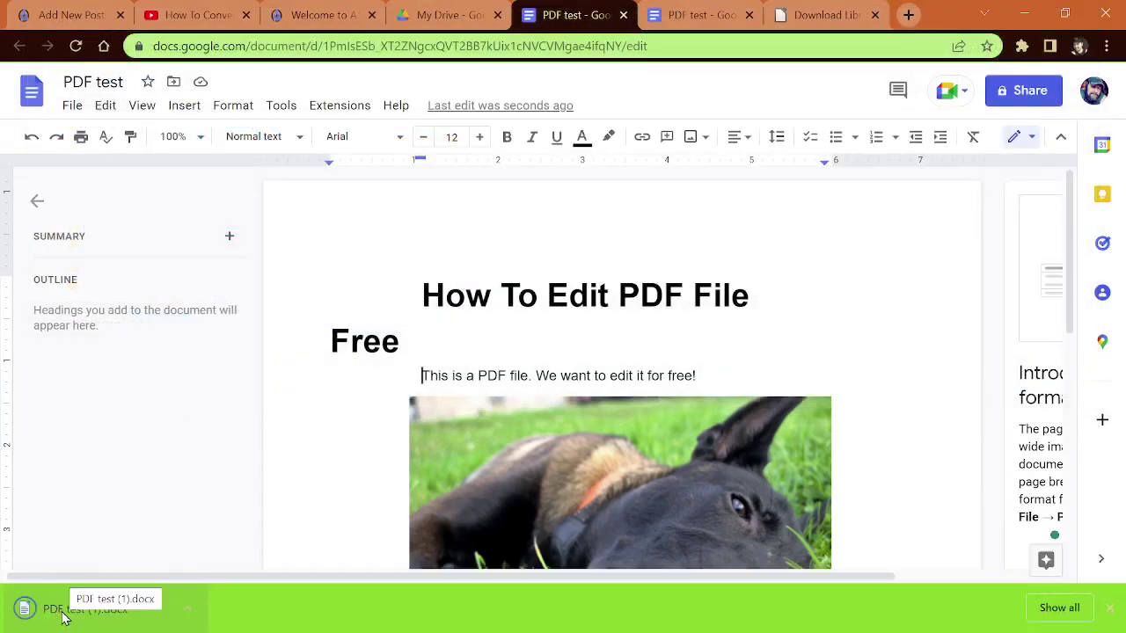
Step: Open the downloaded 'PDF test (1).docx' in Writer and select the 'How To Edit PDF File Free' heading
left_click(70, 616)
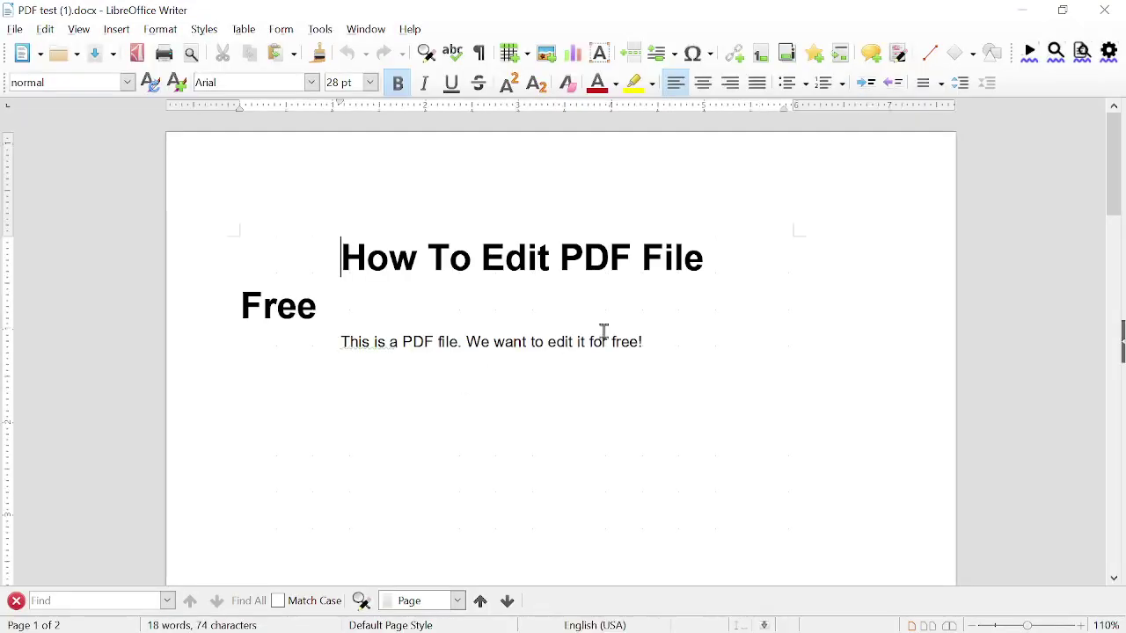
left_click(619, 318)
left_click(344, 262)
left_click_drag(363, 265, 510, 314)
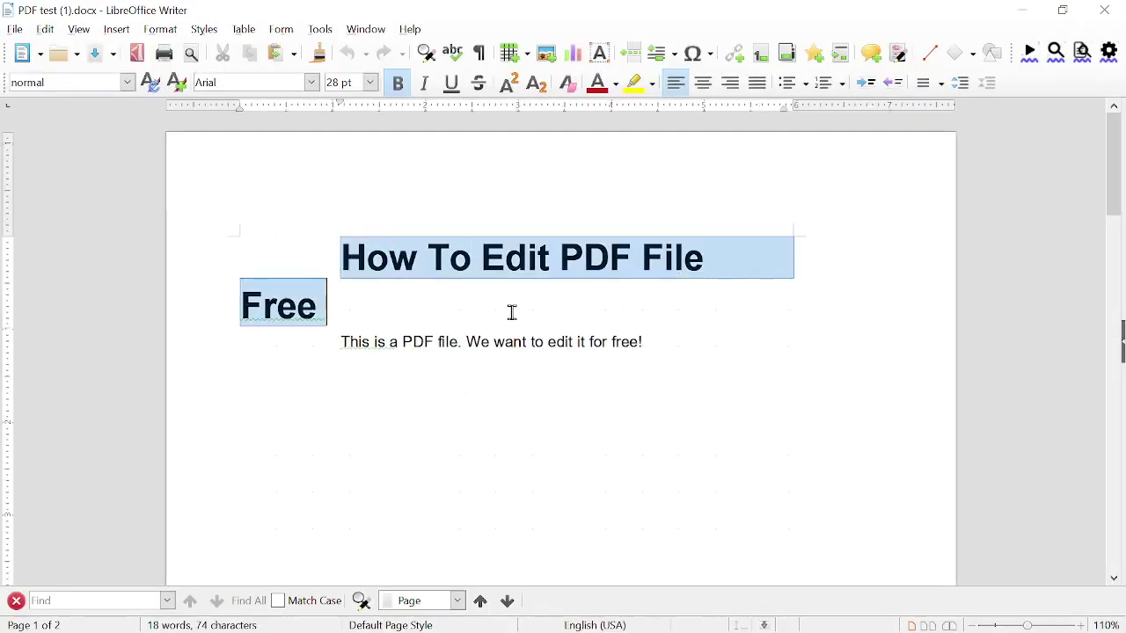
scroll(638, 357, "down", 5)
scroll(640, 365, "down", 6)
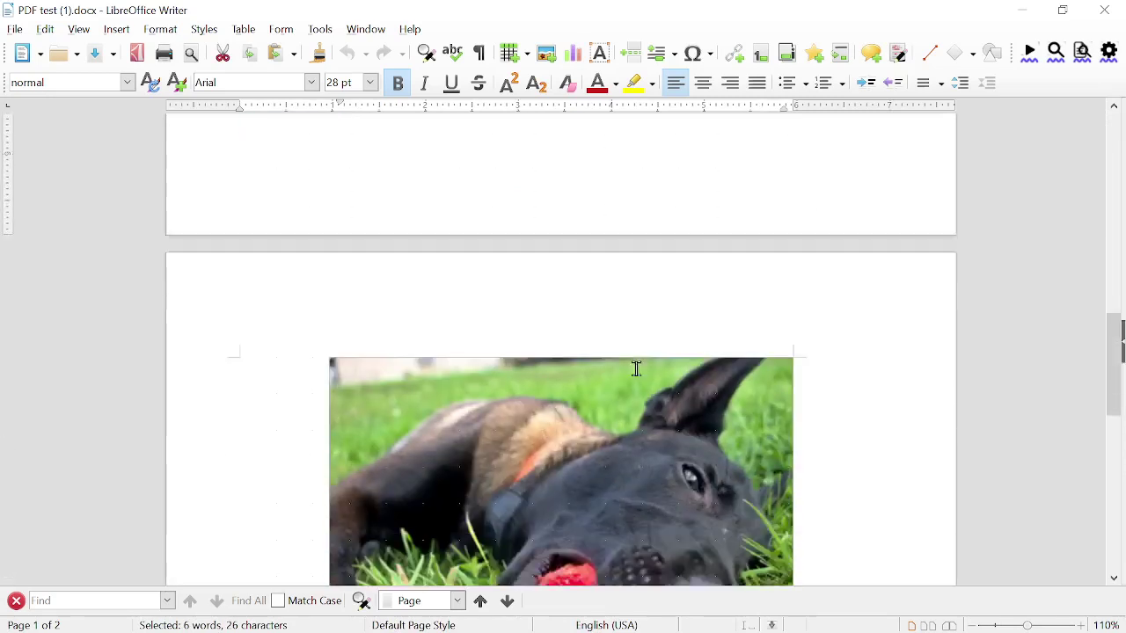
Step: Select the dog photo, scroll through the page, and close the document
left_click(550, 282)
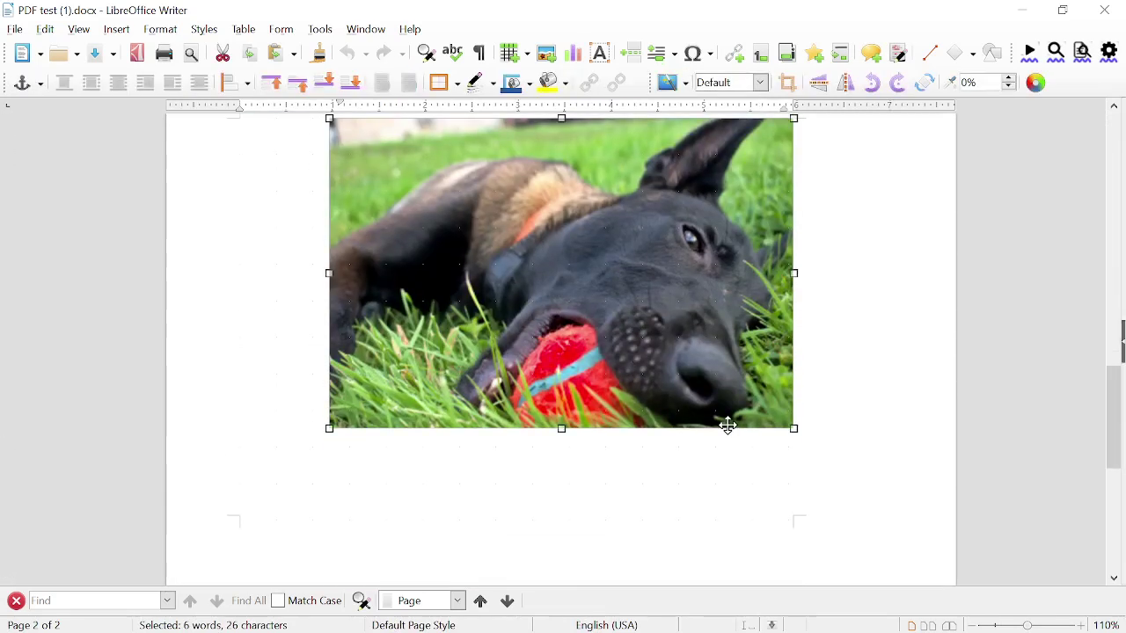
scroll(729, 426, "up", 3)
scroll(728, 426, "down", 4)
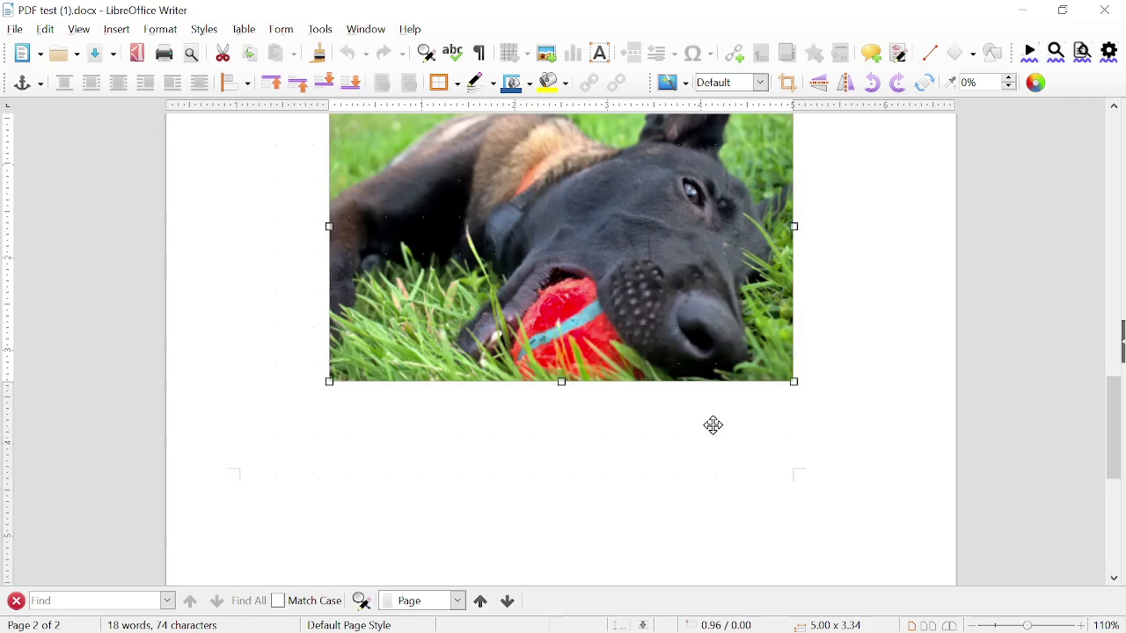
scroll(728, 426, "up", 5)
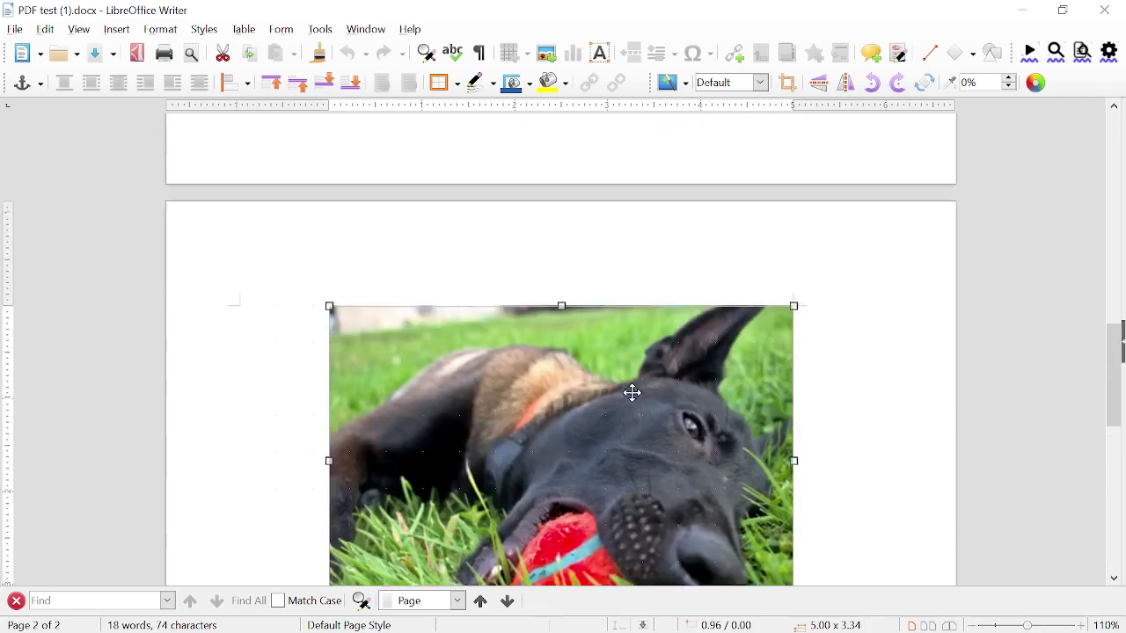
scroll(608, 396, "up", 5)
left_click_drag(581, 556, 601, 173)
scroll(553, 269, "up", 15)
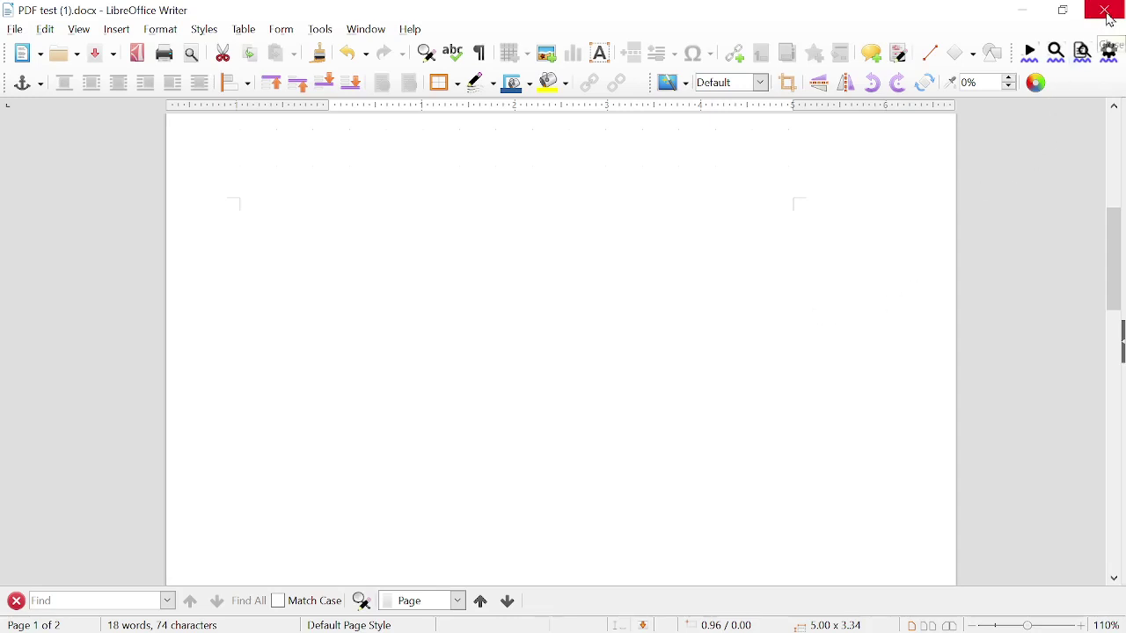
left_click(1108, 12)
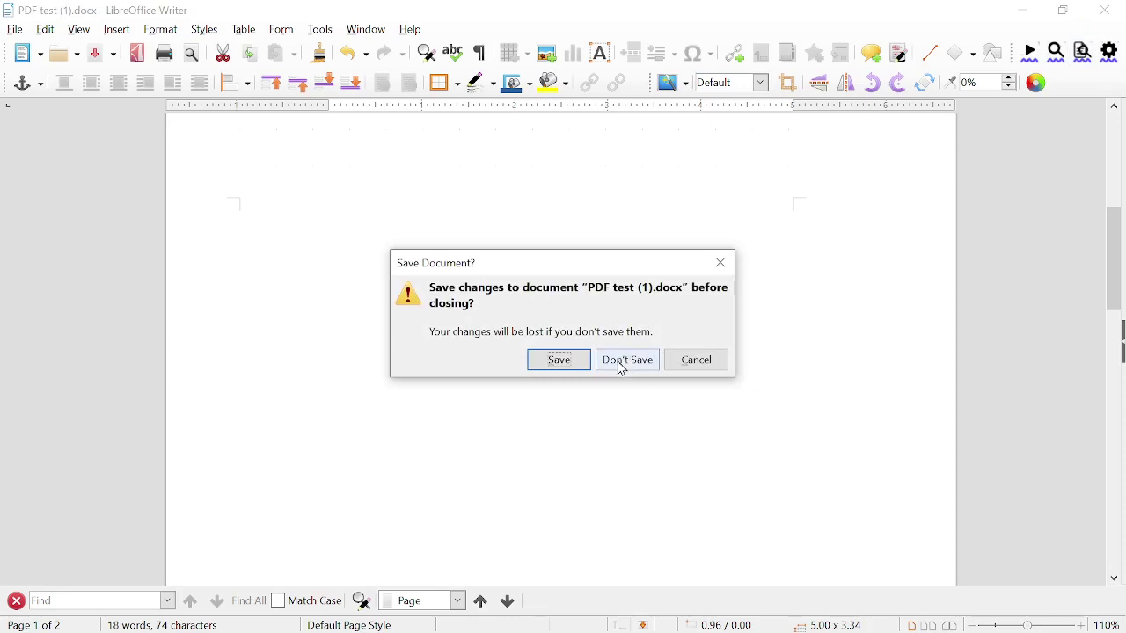